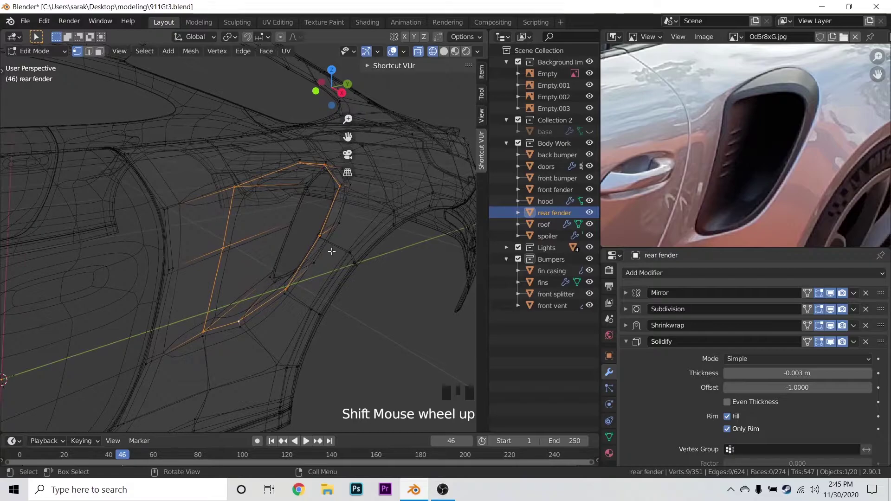
- Duplicate the selected edge loop around the rear fender's side vent opening in place and separate it into its own object
middle_click_drag(333, 243, 248, 259)
scroll(310, 211, "up", 3)
middle_click_drag(311, 211, 255, 209)
scroll(296, 166, "down", 1)
middle_click_drag(296, 166, 150, 231)
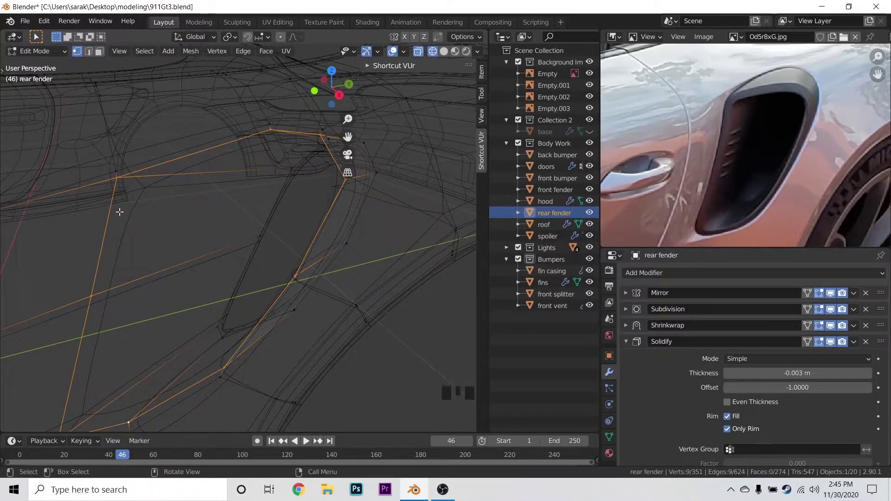
scroll(120, 211, "down", 3)
key("shift+d")
key("Escape")
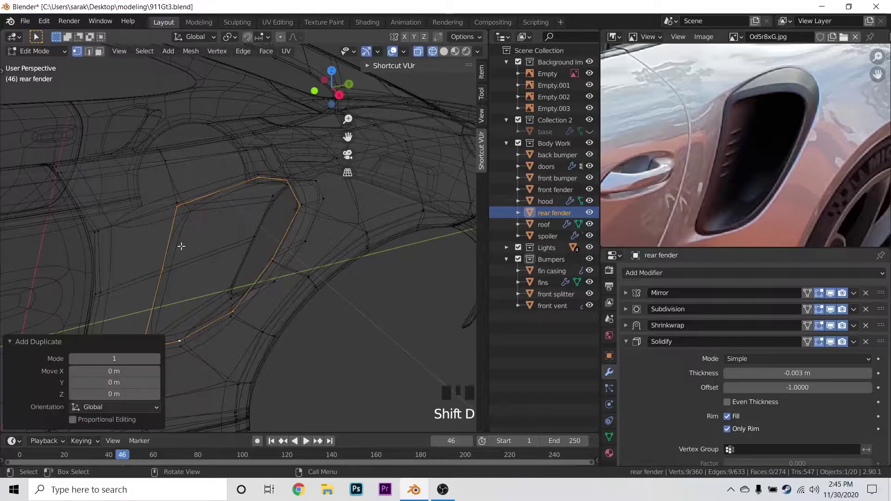
key("p")
left_click(185, 245)
- Move the separated outline object into the Bumpers collection and rename it "rear vent"
left_click_drag(546, 226, 551, 275)
double_click(567, 316)
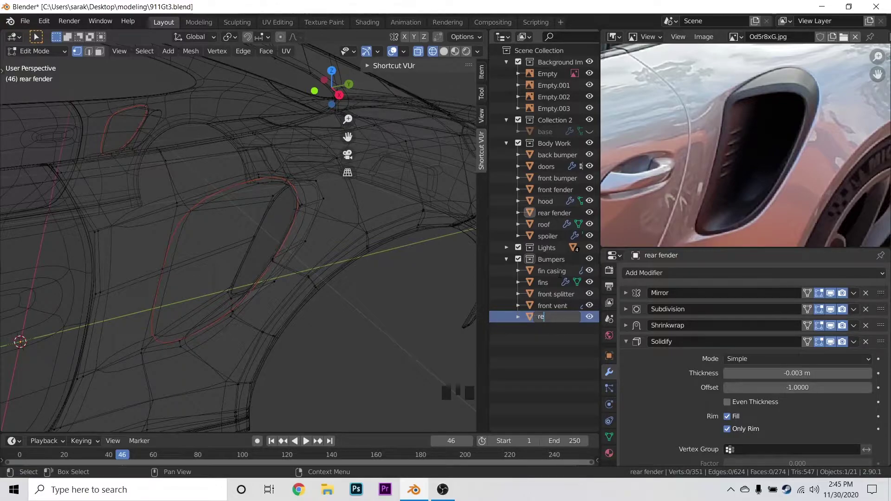
key("Return")
- Rename the Bumpers collection to "Bumpers & Vents"
double_click(562, 260)
key("Left")
key("Left")
key("Left")
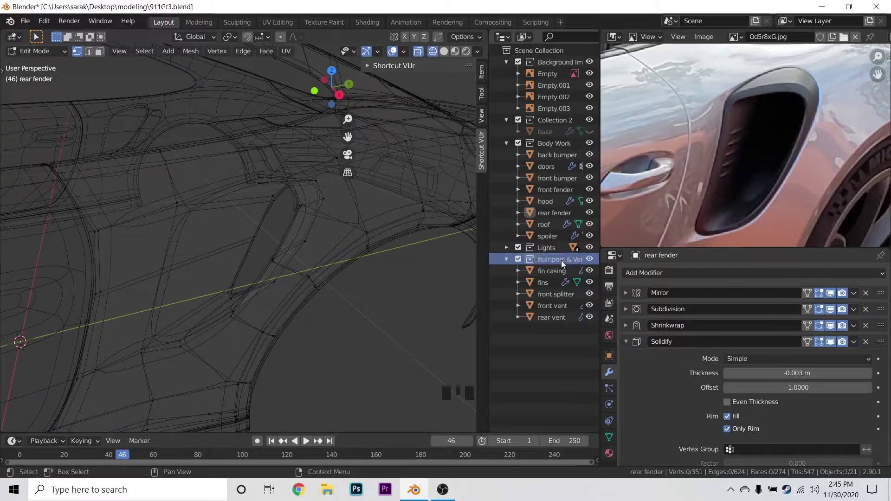
- Open the rear vent mesh for editing with its whole outline selected, and compare the opening with the reference photo
left_click(531, 319)
scroll(232, 260, "down", 2)
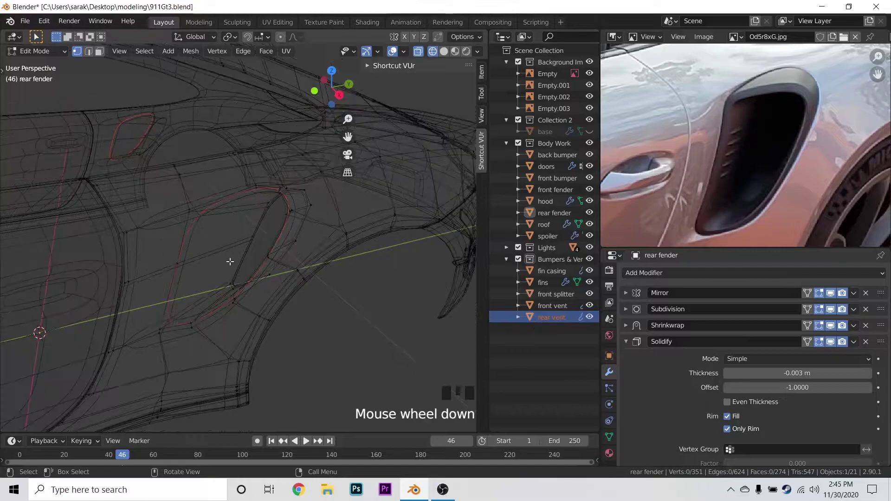
key("Tab")
key("Tab")
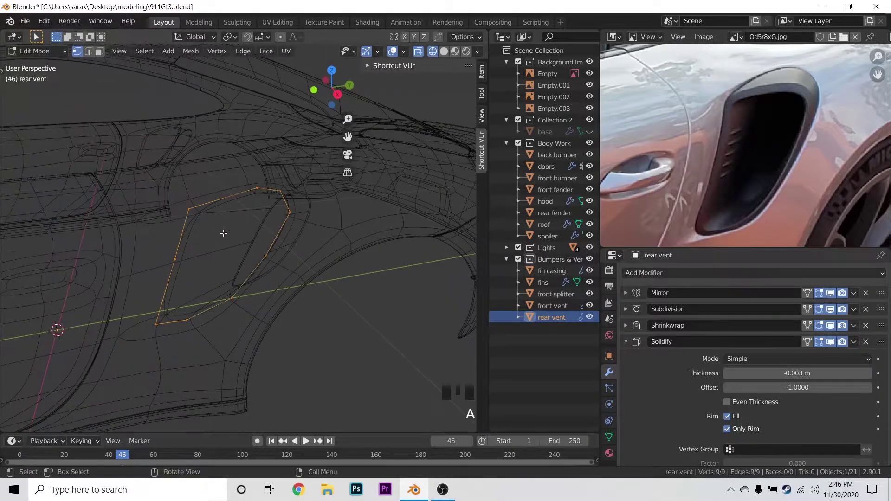
key("shift+z")
middle_click_drag(288, 232, 314, 228)
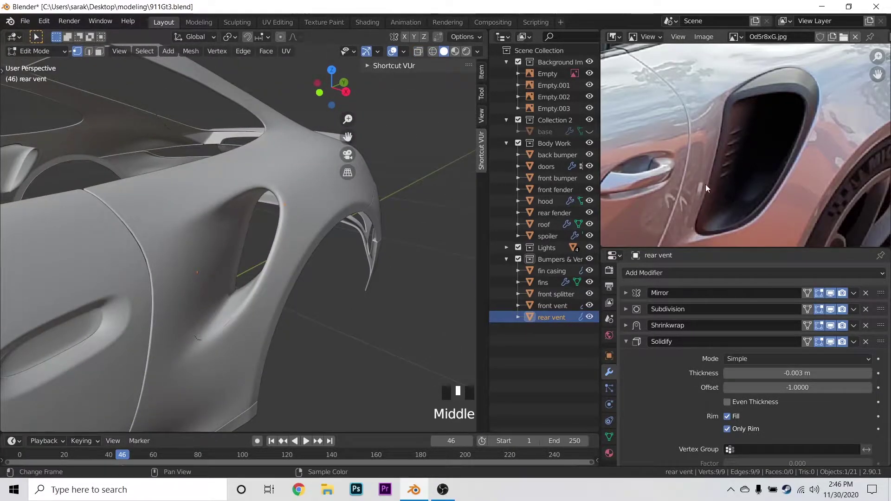
scroll(818, 160, "up", 1)
middle_click_drag(817, 158, 810, 168)
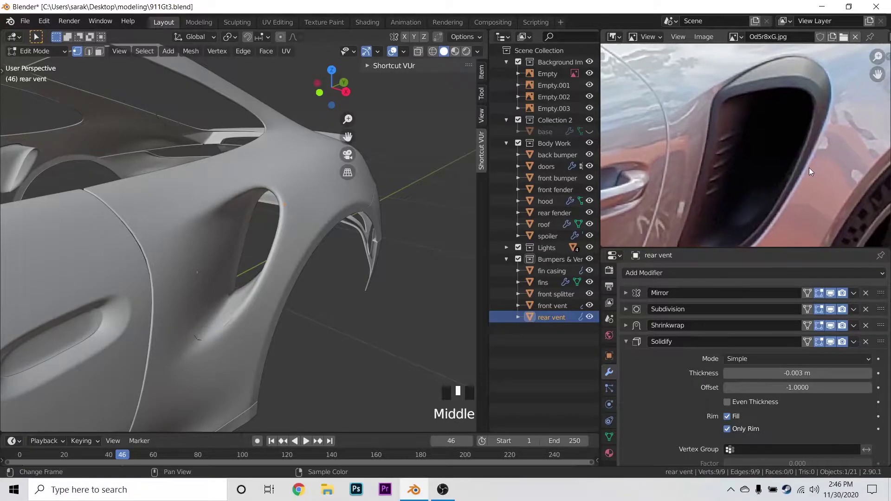
scroll(775, 85, "down", 1)
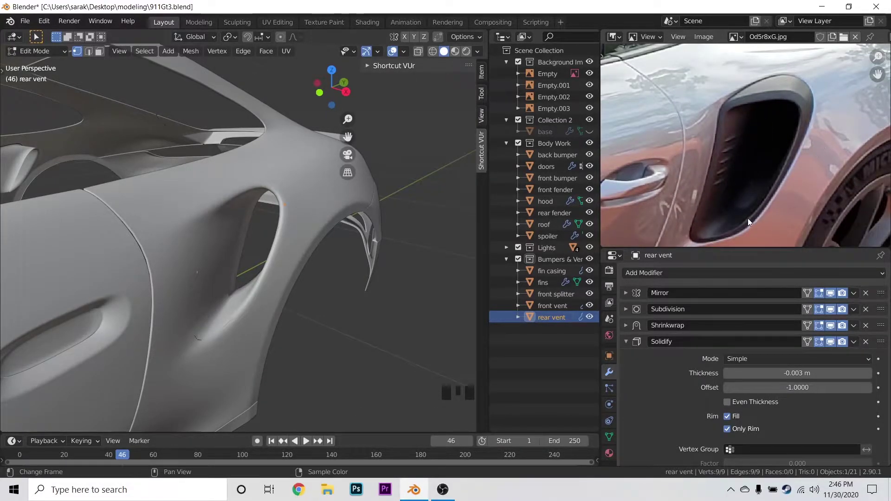
- Extrude the full rear vent outline in place, leaving the new edge loop with zero offset
middle_click_drag(260, 218, 283, 219)
key("shift+z")
key("e")
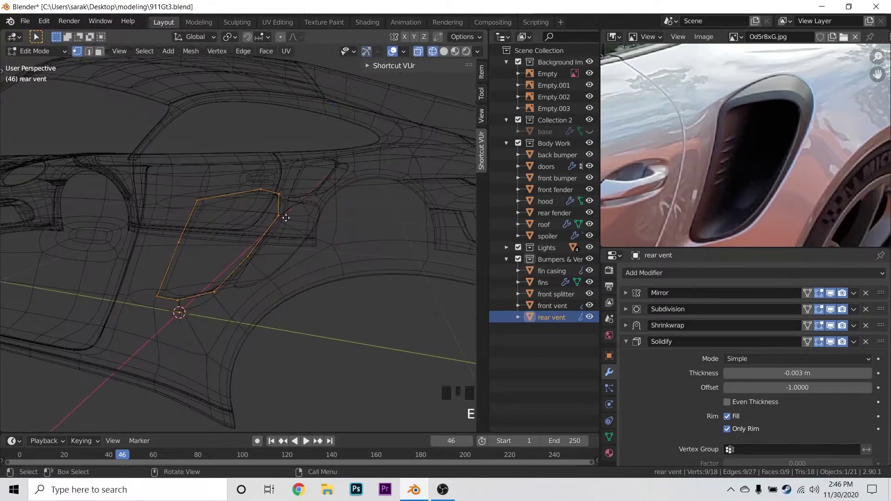
key("y")
key("x")
key("y")
key("z")
right_click(304, 222)
middle_click_drag(269, 237, 308, 243, "shift")
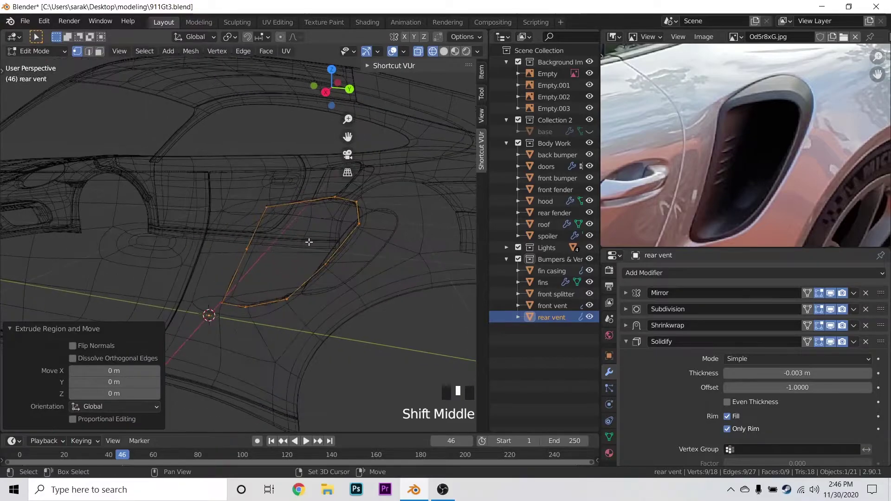
scroll(308, 242, "up", 1)
key("g")
key("y")
left_click(335, 237)
key("z")
left_click(380, 239)
key("z")
- Make the lower front corner vertex of the extruded loop active and set the transform pivot to Active Element
left_click(200, 328)
left_click(203, 328, "shift")
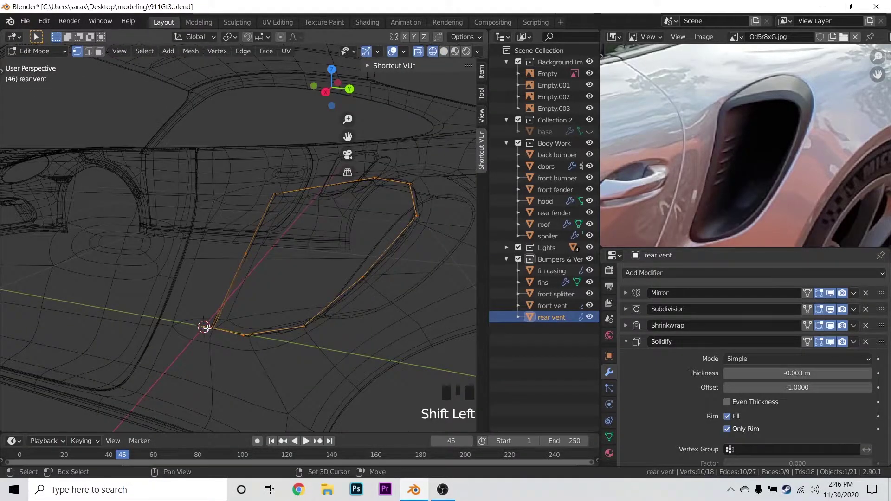
middle_click_drag(215, 329, 308, 272, "shift")
scroll(299, 336, "up", 5)
middle_click_drag(268, 346, 273, 213, "shift")
scroll(277, 303, "down", 4)
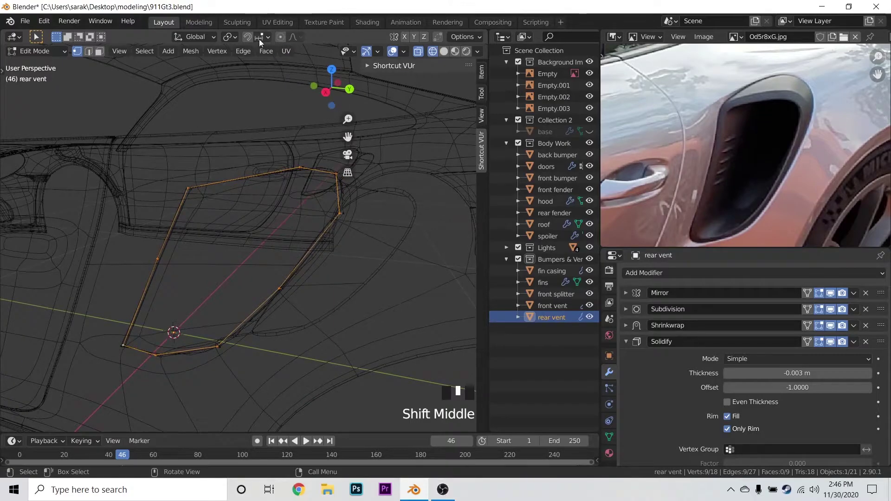
left_click(232, 36)
left_click(252, 100)
- Scale the extruded vent loop along Y to 0.855 in solid shading
key("z")
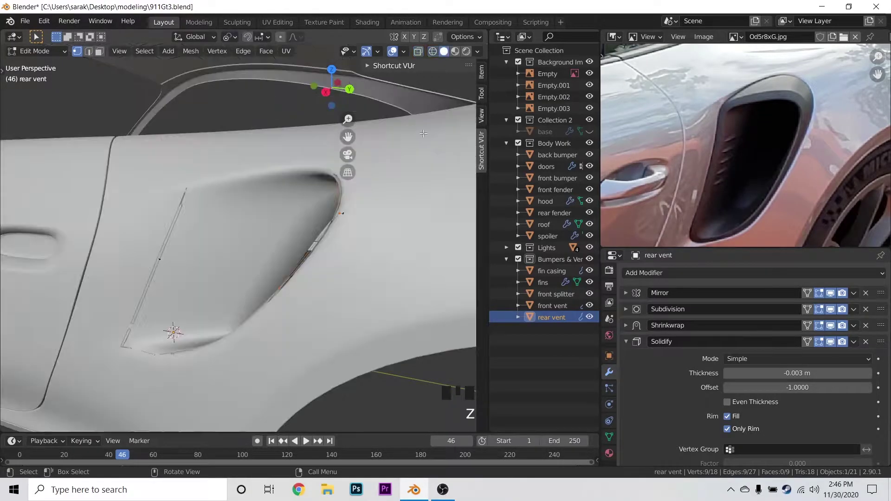
key("s")
key("y")
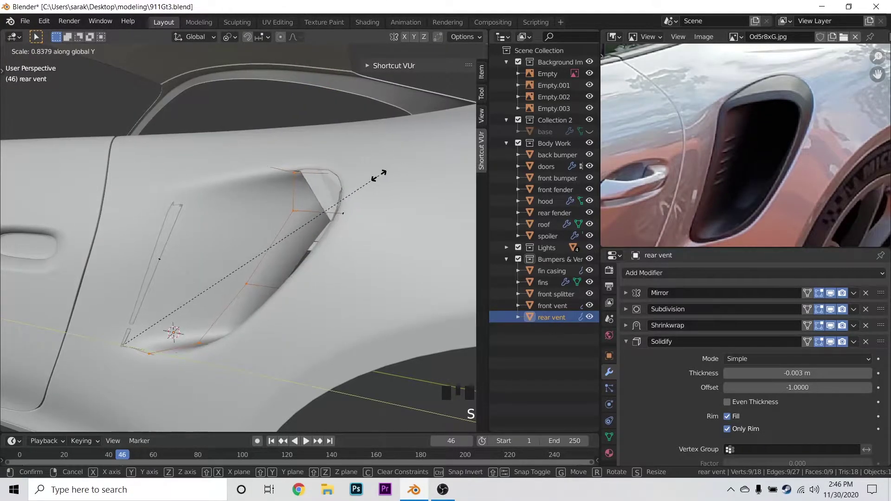
left_click(464, 176)
- Remove the Shrinkwrap and Solidify modifiers from the rear vent
middle_click_drag(297, 160, 279, 251)
key("z")
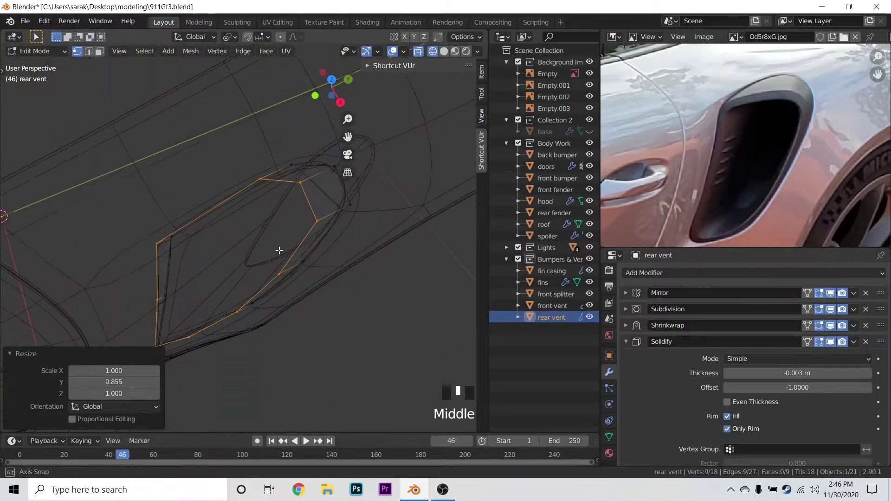
left_click(865, 326)
left_click(864, 326)
key("z")
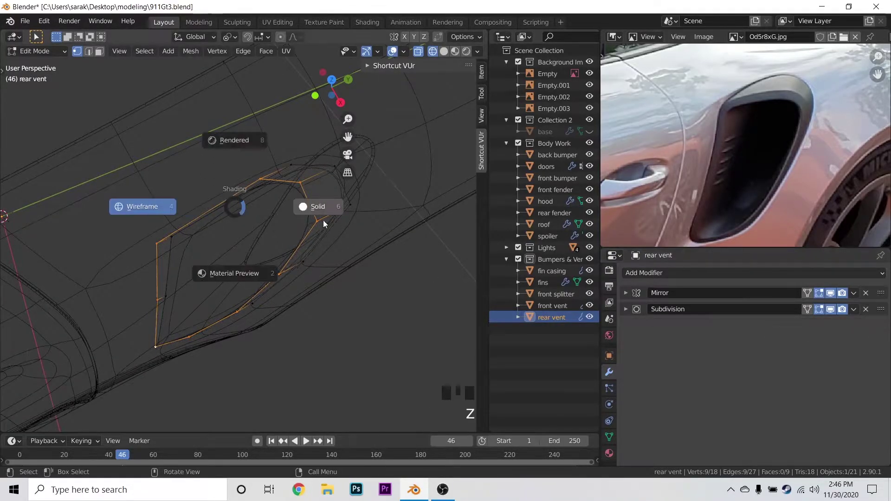
mouse_move(323, 220)
middle_mouse_down()
mouse_move(309, 195)
mouse_move(334, 230)
middle_mouse_up()
key("s")
key("y")
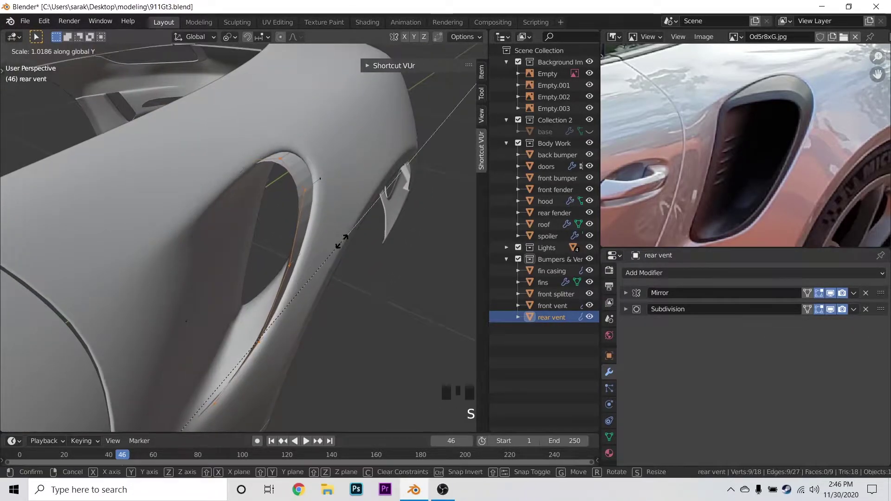
key("x")
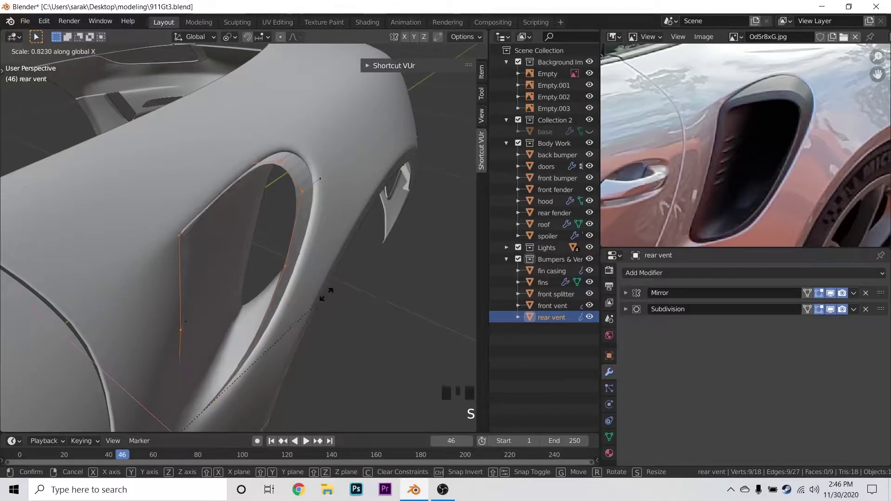
left_click(302, 342)
- In wireframe, move the middle vertex of the extruded loop's front edge about 0.0097 m along Y
key("z")
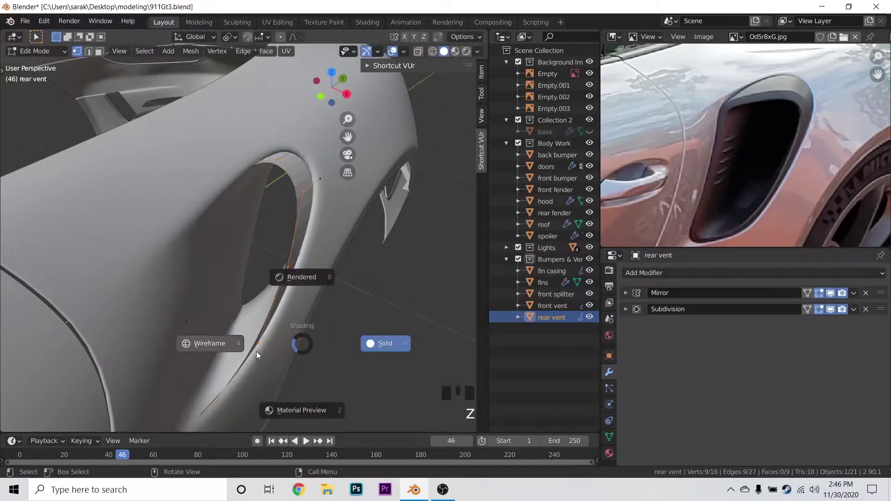
left_click(256, 353)
middle_click_drag(256, 353, 317, 292, "shift")
middle_click_drag(261, 246, 199, 219)
left_click(199, 223)
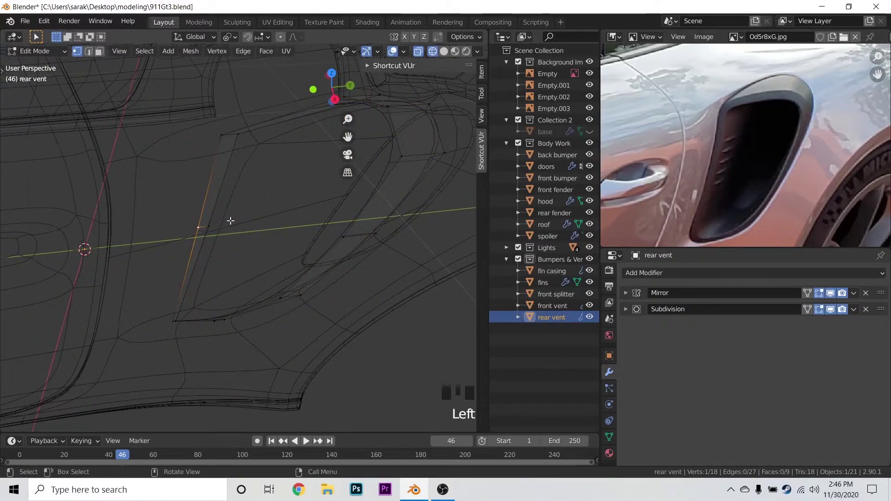
key("g")
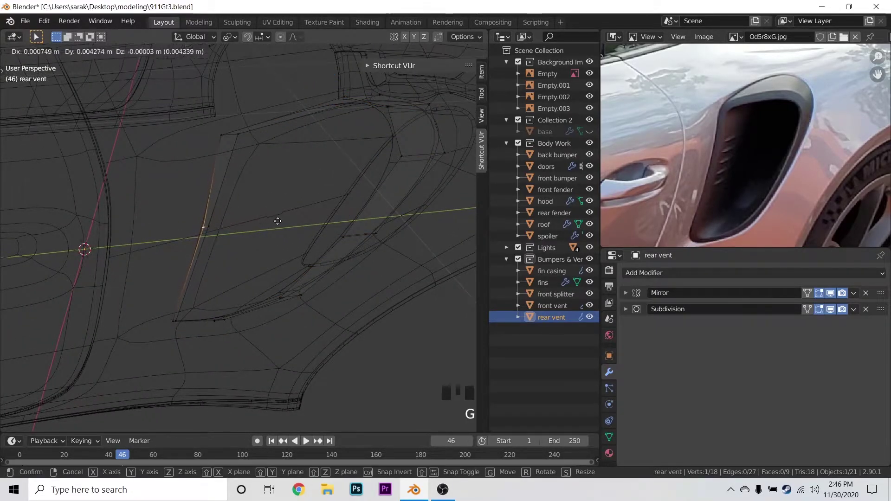
left_click(336, 212)
- Move the extruded loop's upper and lower front corner vertices rearward to give the vent's front edge thickness
scroll(313, 210, "up", 4)
middle_click_drag(313, 211, 314, 285, "shift")
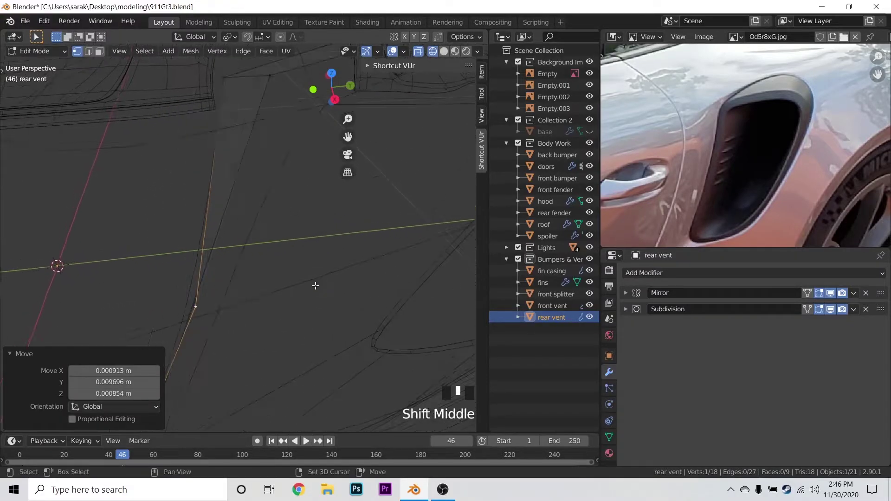
key("g")
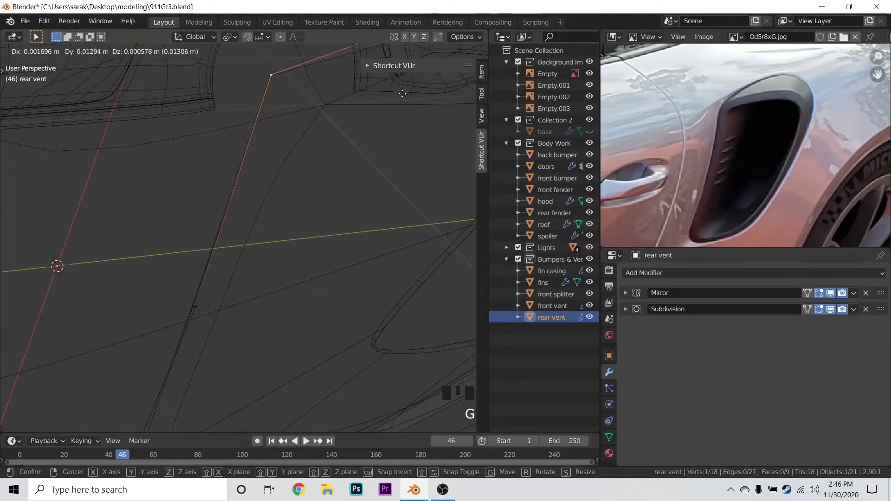
left_click(402, 93)
middle_click_drag(191, 280, 195, 246, "shift")
left_click(140, 292)
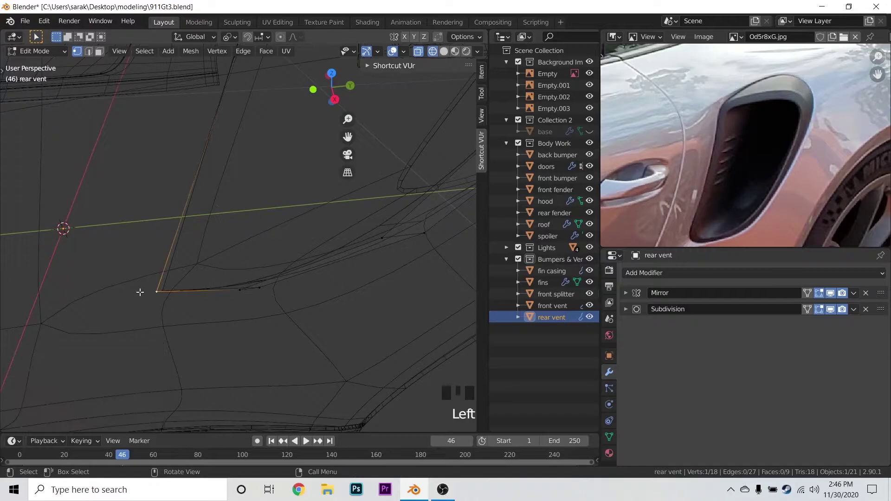
key("g")
left_click(209, 295)
- Reposition the vertices along the bottom of the extruded loop to follow the vent opening
mouse_move(211, 297)
middle_mouse_down()
mouse_move(286, 288)
mouse_move(300, 265)
mouse_move(260, 295)
mouse_move(263, 335)
mouse_move(289, 215)
mouse_move(272, 247)
mouse_move(292, 304)
middle_mouse_up()
key("g")
left_click(300, 259)
left_click(261, 295)
key("g")
left_click(263, 339)
key("g")
key("g")
left_click(304, 313)
- Return to solid shading, leave mesh editing to view the whole car, and save the file
key("shift+z")
scroll(258, 225, "down", 3)
middle_click_drag(258, 225, 284, 254)
left_click(288, 247)
key("Tab")
scroll(231, 234, "down", 6)
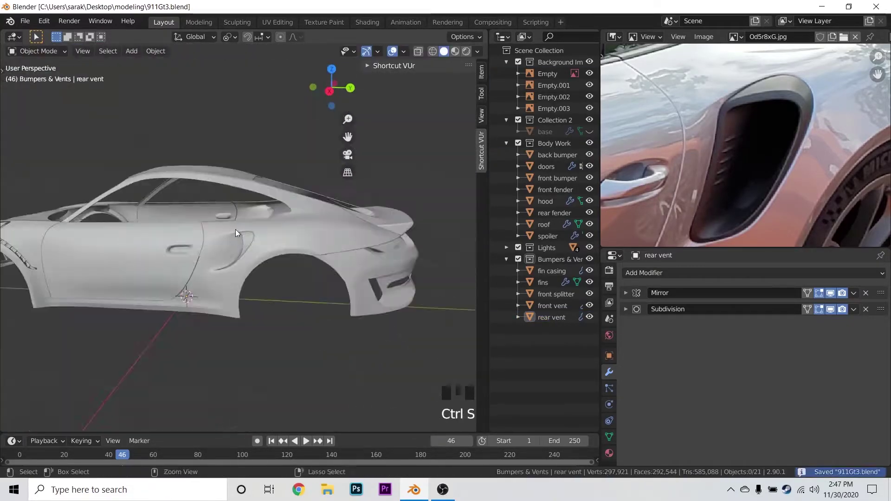
key("ctrl+s")
- Extrude and scale the rear vent's edge loop to build up its rim, and recalculate the mesh normals
key("Tab")
key("g")
middle_click_drag(338, 227, 250, 298)
left_click(279, 250, "alt")
key("e")
key("s")
middle_click_drag(302, 121, 223, 195)
key("Tab")
key("Tab")
key("ctrl+shift+n")
- Add a loop cut near the vent rim's upper front corner and scale the vent's inner loop to about 0.96
key("ctrl+r")
left_click(168, 208)
left_click(170, 192)
key("s")
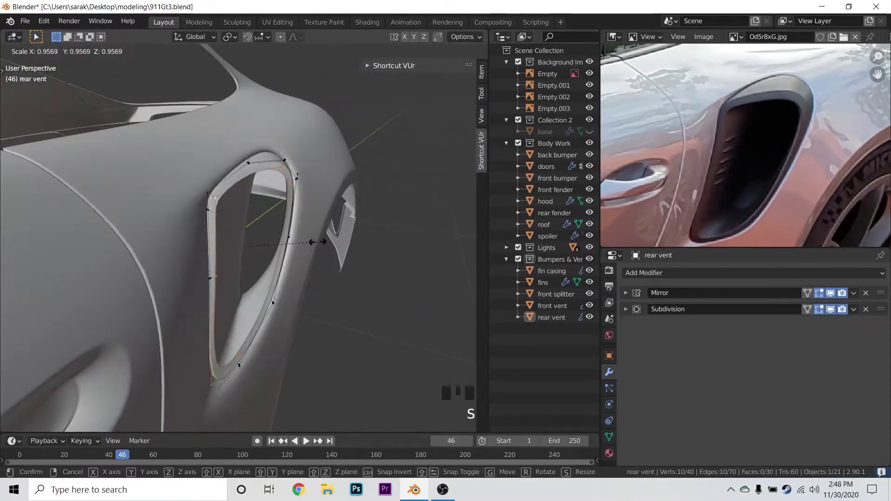
left_click(314, 241)
- Add another loop cut to the vent rim, and extrude its inner loop into the body with X-axis moving and scaling
key("ctrl+r")
left_click(358, 135)
key("e")
key("g")
key("x")
key("s")
key("x")
left_click(287, 224)
- Scale and reposition the extruded loop inside the vent opening
key("z")
left_click(457, 211)
key("s")
key("g")
left_click(410, 223)
- Move a vertex of the vent's inner duct into place behind the fender and save the file
middle_click_drag(410, 222, 325, 209)
left_click(175, 235)
key("g")
middle_click_drag(185, 235, 267, 255)
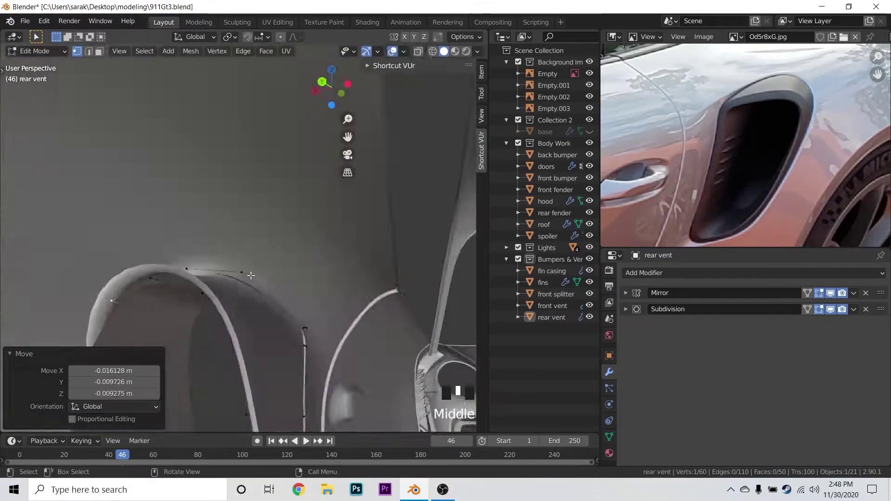
key("Tab")
key("ctrl+s")
- Adjust more vertices of the vent's inner duct, including a shift along X
key("Tab")
key("g")
key("x")
key("g")
key("g")
middle_click_drag(279, 297, 236, 317)
left_click(195, 361)
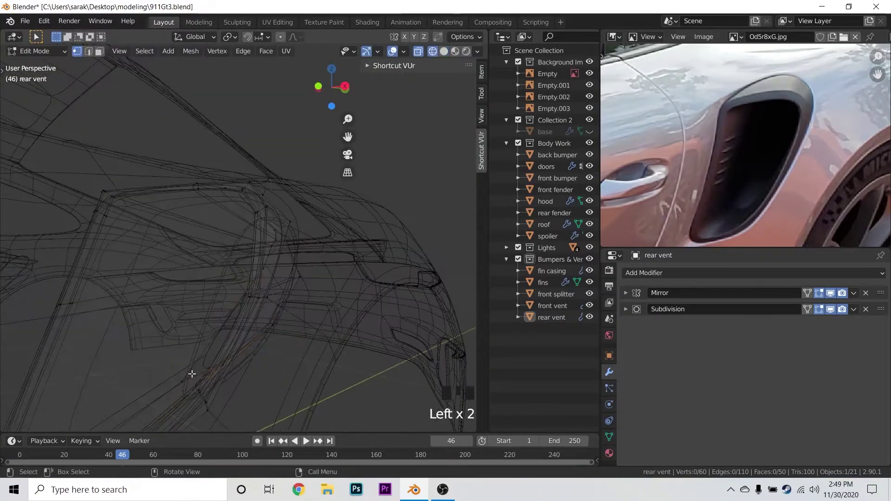
- Insert an additional edge loop in the rear vent mesh using wireframe view and save the file
key("z")
key("ctrl+r")
left_click(298, 265)
left_click(299, 266)
key("ctrl+s")
- Move the selected rear vent vertices to refine the duct, leave mesh editing, and save the file
key("z")
key("g")
key("z")
key("Tab")
key("ctrl+s")
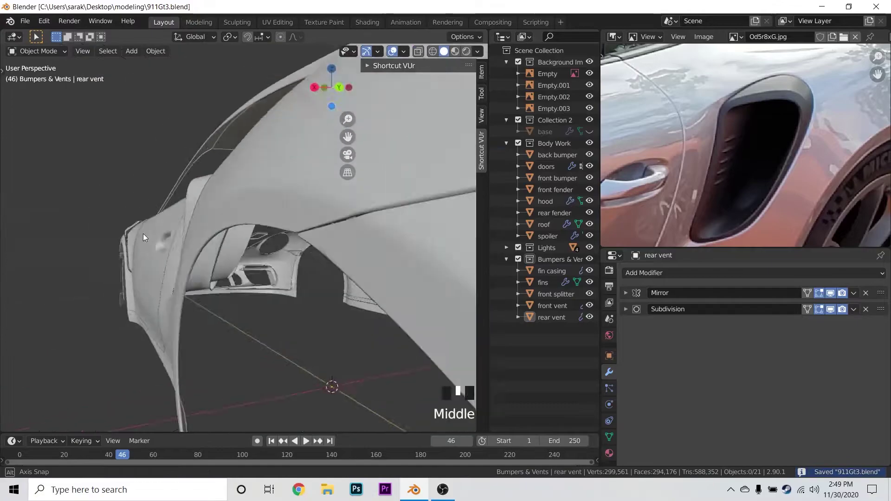
- Make a further position adjustment to the rear vent's selected vertices and return to Object Mode
middle_click_drag(151, 239, 314, 234)
key("Tab")
key("g")
key("Tab")
- Examine the small ribs on the vent's inner wall in the reference photo and reopen the rear vent mesh for editing
middle_click_drag(771, 148, 821, 128)
scroll(722, 95, "down", 1)
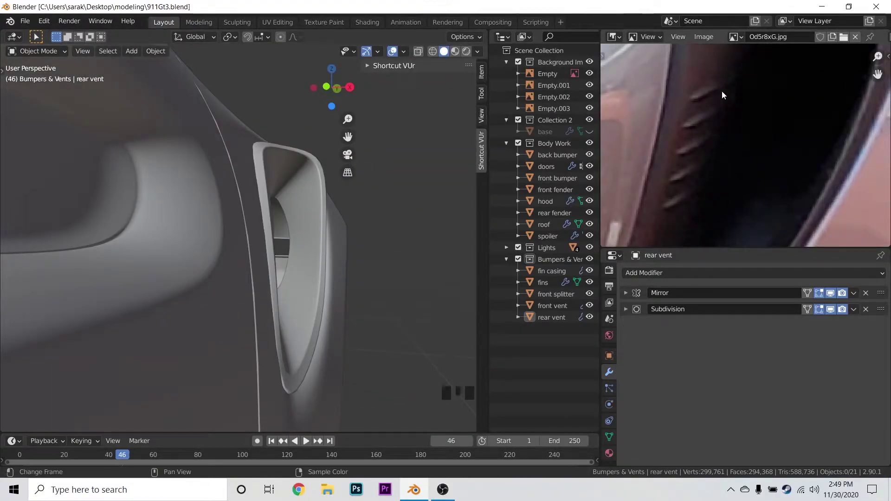
scroll(368, 207, "up", 2)
middle_click_drag(368, 207, 297, 249)
key("Tab")
key("z")
key("z")
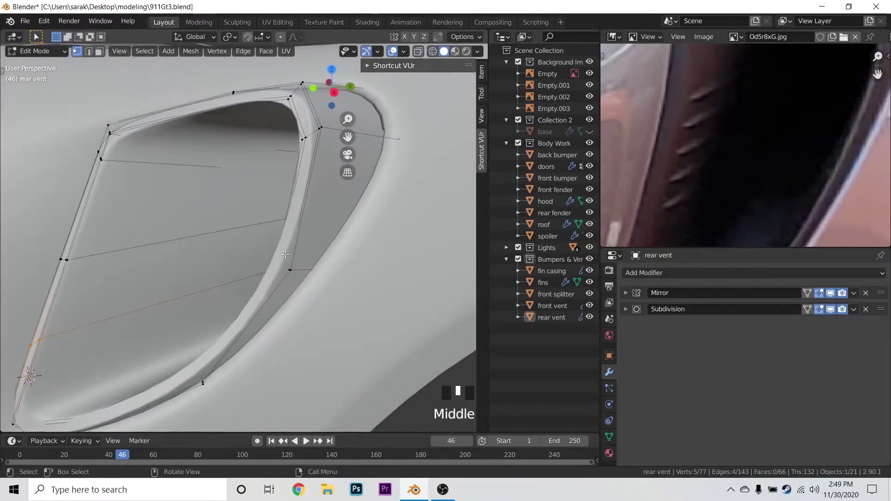
- Insert one edge loop above and one below the middle loop of the rear vent's inner wall
scroll(296, 249, "down", 1)
key("a")
key("a")
key("a")
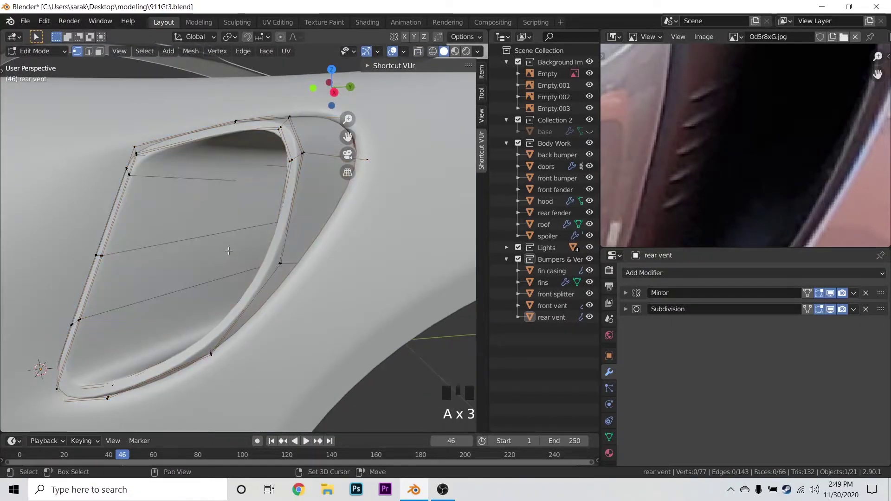
middle_click_drag(225, 252, 322, 240, "shift")
key("ctrl+r")
left_click(211, 219)
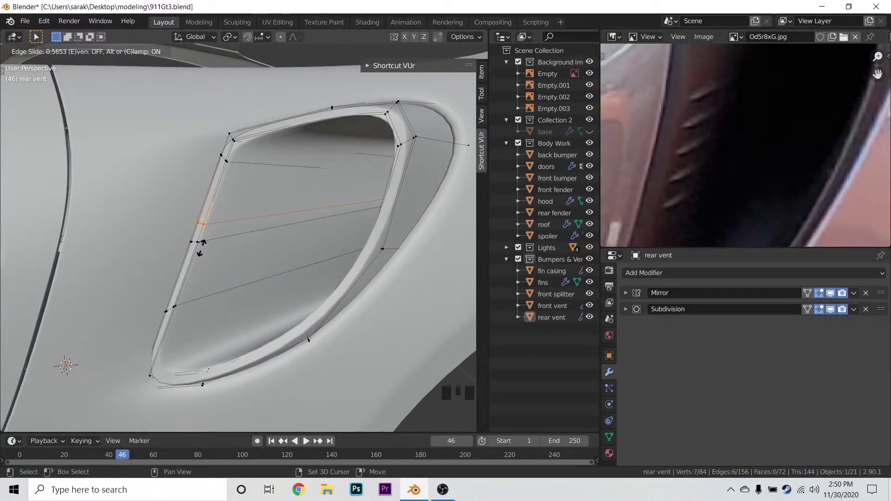
left_click(181, 297)
key("ctrl+r")
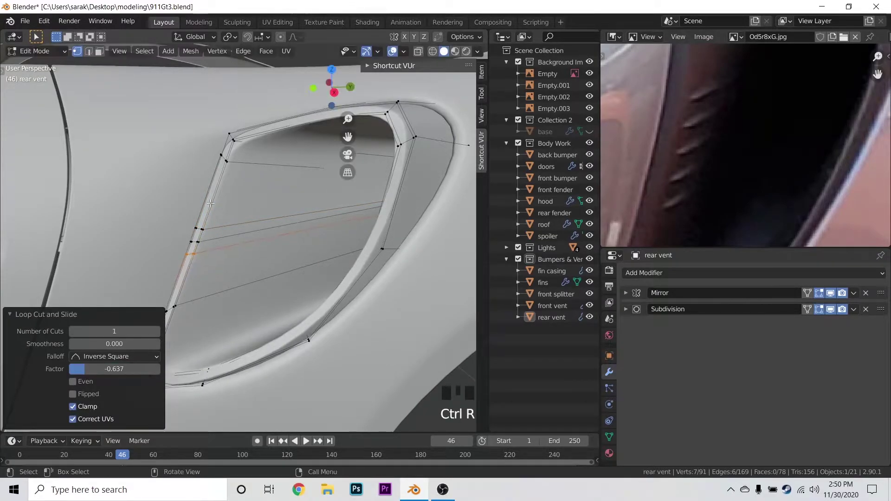
- Insert three more closely spaced edge loops across the middle of the inner wall, return to Object Mode and save the file
key("ctrl+r")
left_click(206, 215)
left_click(232, 127)
key("ctrl+r")
left_click(188, 278)
left_click(218, 252)
key("ctrl+r")
left_click(195, 260)
left_click(218, 260)
key("Tab")
middle_click_drag(236, 272, 208, 238)
key("ctrl+s")
- Reopen the rear vent mesh in local view with solid shading, showing the back ends of the new wall loops
key("Tab")
mouse_move(328, 226)
middle_mouse_down("shift")
mouse_move(285, 225)
mouse_move(321, 222)
mouse_move(173, 262)
middle_mouse_up("shift")
key("shift+z")
key("slash")
key("z")
left_click(370, 231)
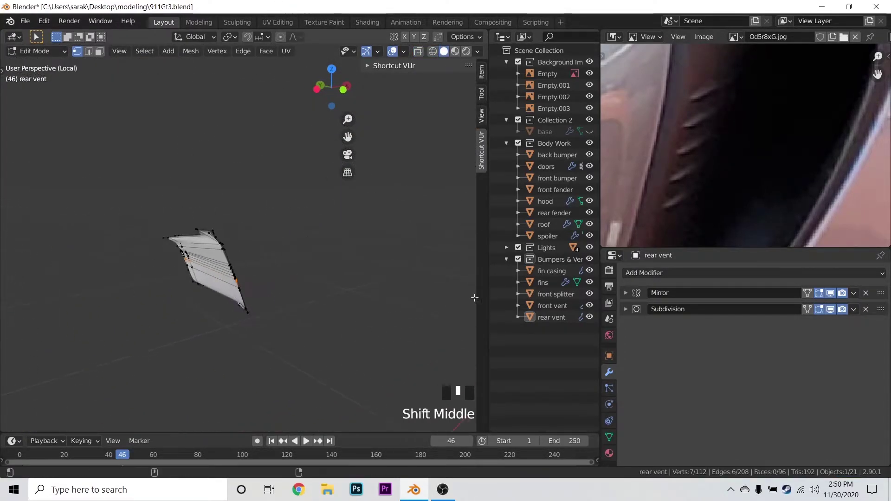
middle_click_drag(170, 311, 241, 271)
scroll(158, 327, "down", 7)
scroll(263, 294, "up", 7)
scroll(205, 295, "up", 1)
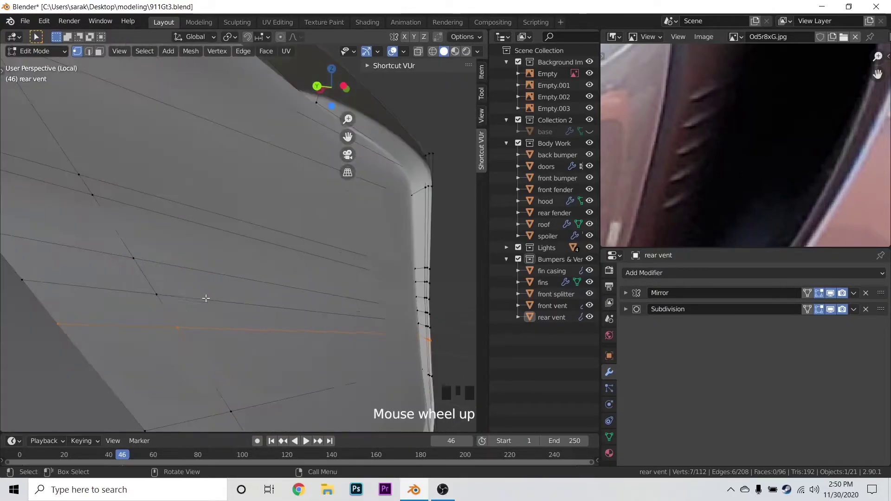
- Try to edge-slide the vertex pairs at the back ends of the lower wall loops, and undo the slides
scroll(200, 310, "down", 2)
left_click(163, 285, "shift")
key("g")
key("g")
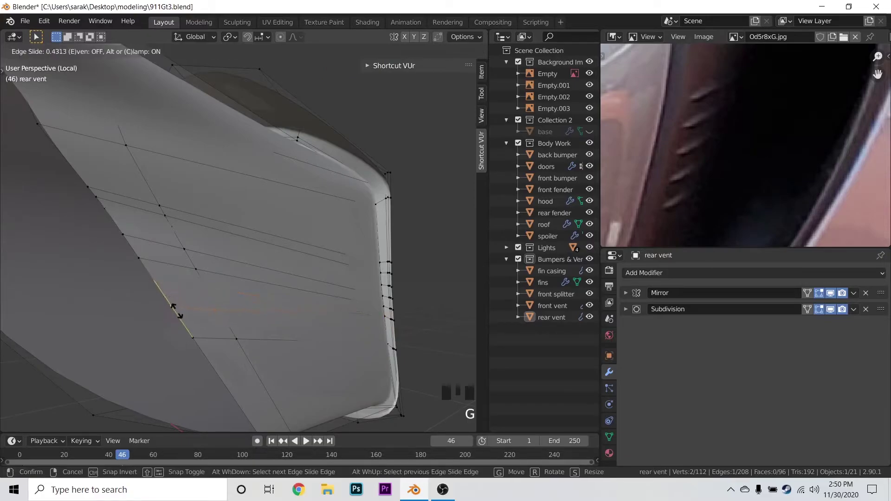
left_click(180, 316)
left_click(222, 335)
left_click(203, 347, "shift")
key("g")
key("g")
left_click(230, 391)
left_click(217, 324)
key("g")
key("g")
right_click(181, 325)
key("ctrl+z")
key("ctrl+z")
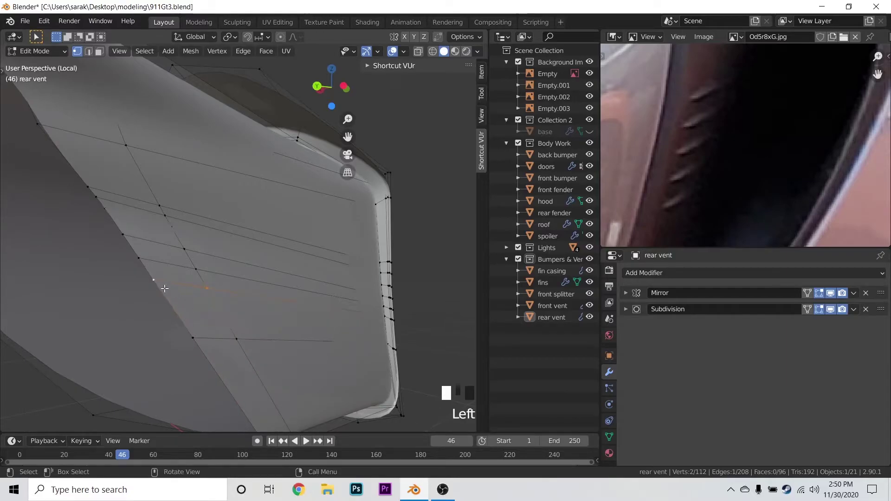
- Slide the back-end vertices of the inner-wall loops along their edges to even out the loop spacing
key("Tab")
middle_click_drag(214, 317, 205, 275)
key("Tab")
key("g")
key("g")
left_click(199, 269)
left_click(242, 278)
key("g")
key("g")
left_click(234, 271)
- Slide one more vertex pair of the wall loops along its edges, return to Object Mode and save the file
left_click(246, 284, "shift")
key("g")
key("g")
left_click(224, 294)
key("Tab")
scroll(324, 296, "down", 3)
left_click(324, 296)
middle_click_drag(325, 296, 166, 291)
key("ctrl+s")
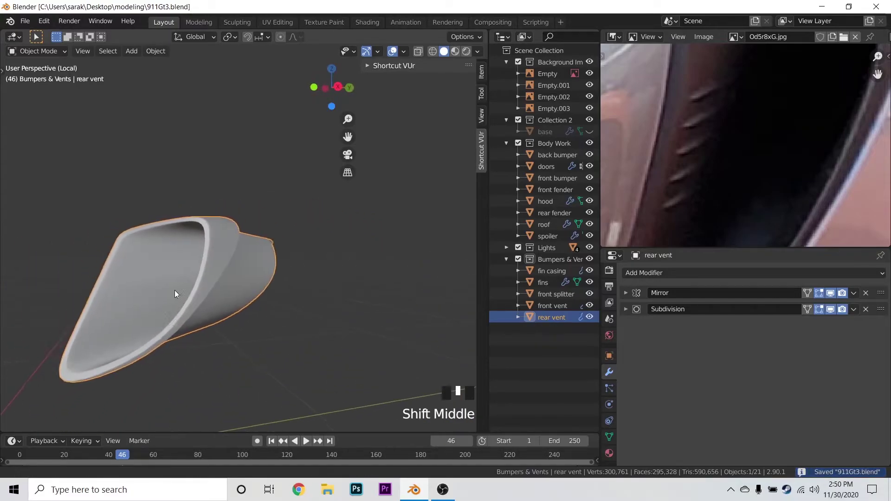
- Insert an edge loop crossing the inner wall's closely spaced loops, slid by a factor of about 0.570
scroll(327, 286, "up", 2)
middle_click_drag(326, 286, 260, 263, "shift")
scroll(747, 140, "down", 2)
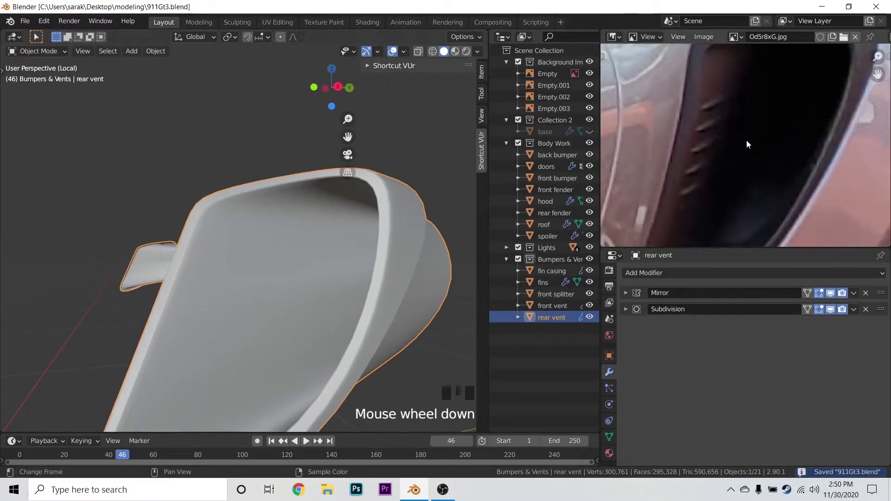
key("Tab")
middle_click_drag(341, 230, 340, 242, "shift")
key("ctrl+r")
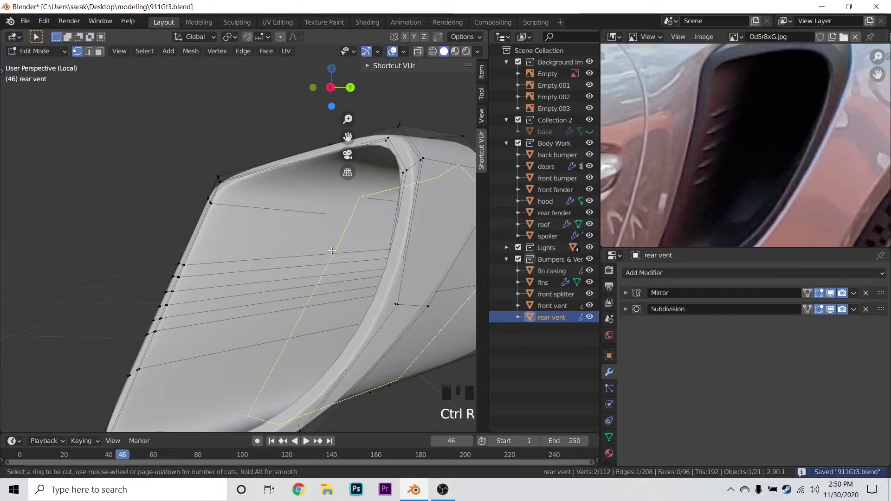
left_click(318, 250)
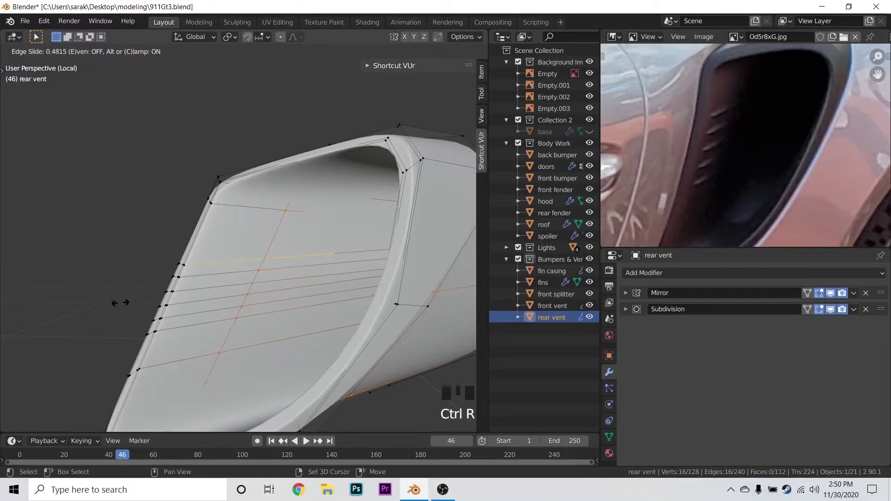
left_click(466, 327)
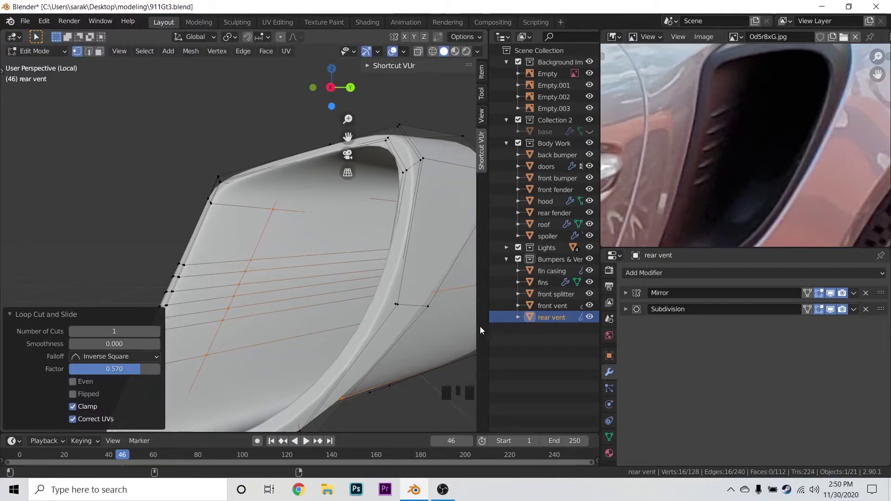
- Select the five narrow wall faces between the outer rim and the crossing loop and inset them individually
left_click(100, 52)
left_click(100, 52)
middle_click_drag(245, 254, 280, 240, "shift")
left_click(260, 263, "shift")
left_click(254, 271, "shift")
left_click(238, 300, "shift")
key("i")
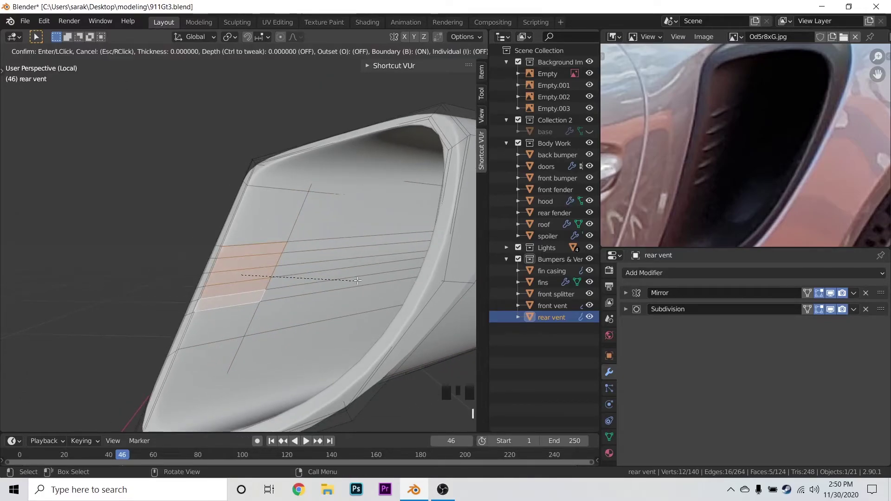
left_click(328, 282)
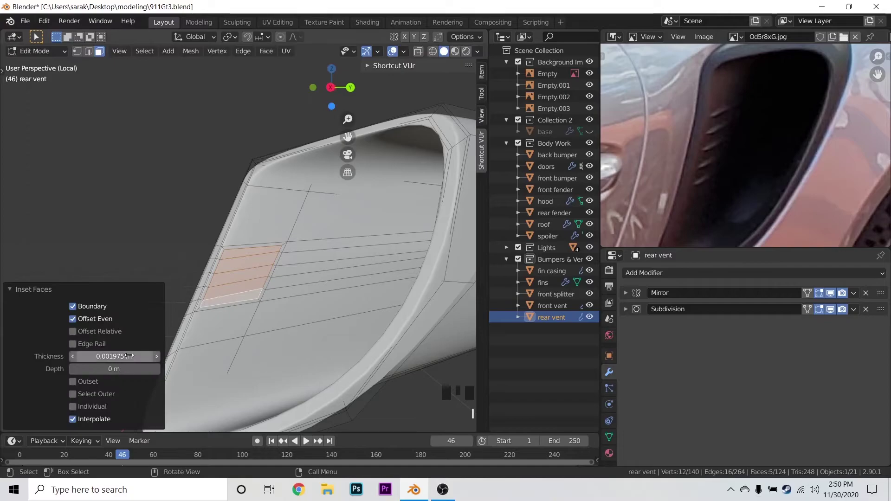
- Move the five inset faces off the wall surface to form the small ribs
scroll(457, 277, "up", 2)
middle_click_drag(457, 277, 410, 237, "shift")
key("g")
left_click(404, 277)
- Clear the selection and insert an edge loop close to the inner ends of the ribs
key("a")
key("a")
key("a")
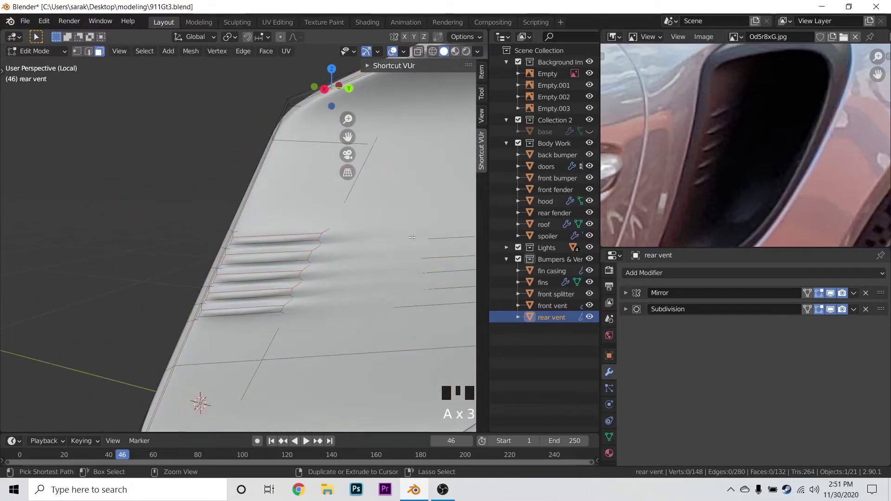
key("ctrl+r")
left_click(371, 242)
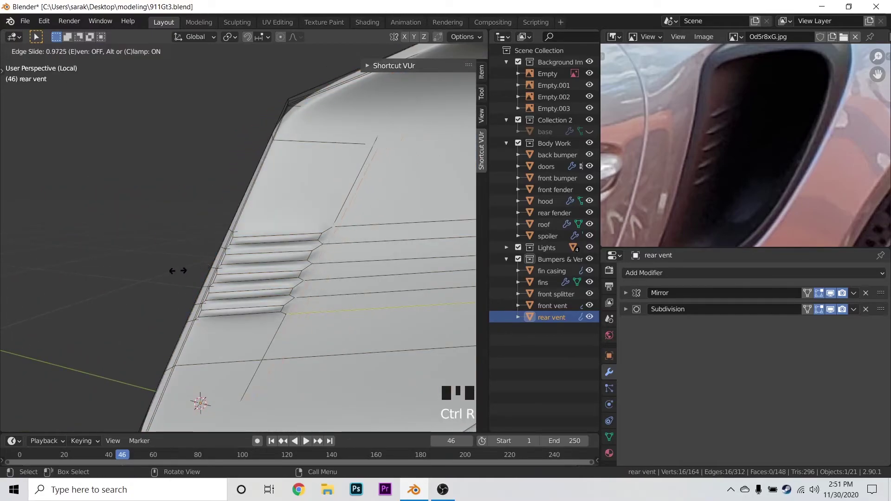
left_click(178, 271)
- Slide the selected edges beside the ribs to refine their shape, return to Object Mode and save the file
key("Tab")
middle_click_drag(178, 270, 301, 255)
scroll(320, 260, "up", 5)
key("Tab")
left_click(326, 332, "ctrl+alt")
key("g")
key("g")
left_click(326, 332)
middle_click_drag(326, 332, 329, 278)
key("Tab")
key("ctrl+s")
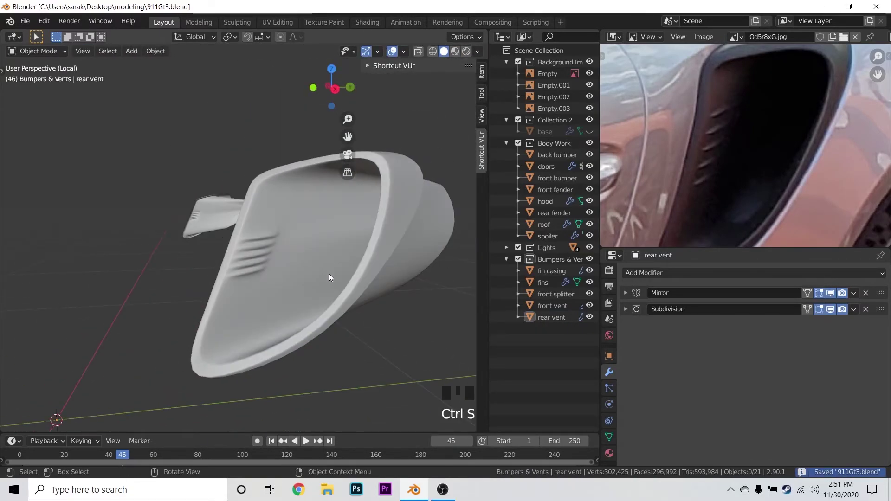
- Leave local view, reopen the rear vent mesh and circle-select the vertices at the ribs' inner ends in wireframe
key("KP_Divide")
scroll(377, 264, "down", 5)
key("KP_Decimal")
scroll(698, 122, "up", 2)
key("Tab")
key("shift+z")
key("c")
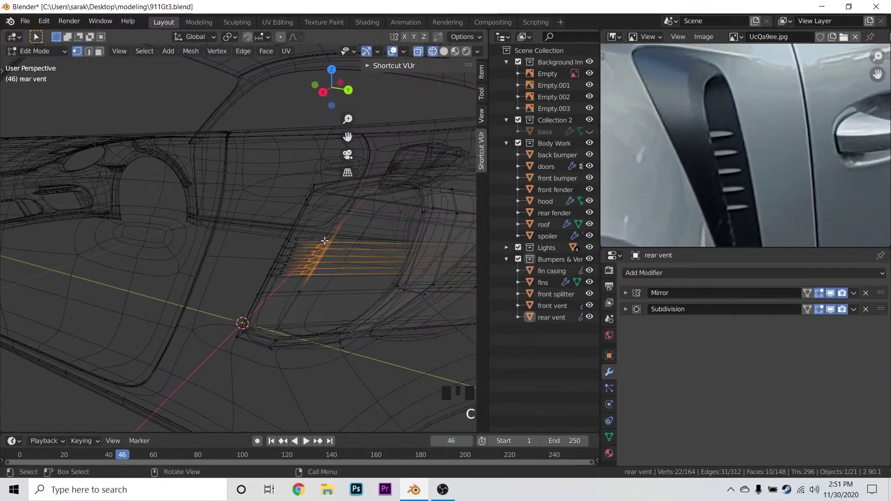
key("Escape")
key("shift+z")
key("g")
key("x")
key("Escape")
middle_click_drag(325, 241, 271, 231)
key("Tab")
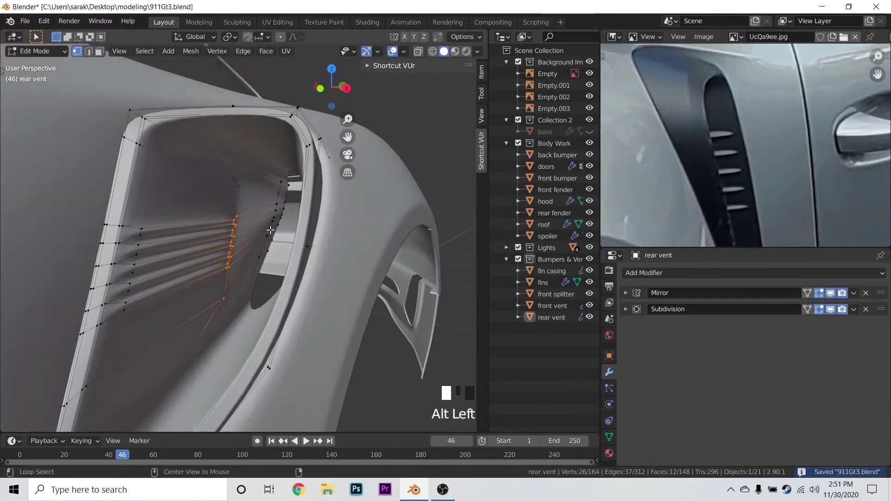
- Reposition the selected loop at the ribs' inner ends on the vent wall
key("shift+z")
key("g")
left_click(273, 342)
middle_click_drag(273, 342, 194, 261)
key("shift+z")
key("shift+z")
key("shift+z")
middle_click_drag(212, 176, 297, 176)
- Move the three selected vertices at the upper end of the duct wall and save the file
key("g")
key("x")
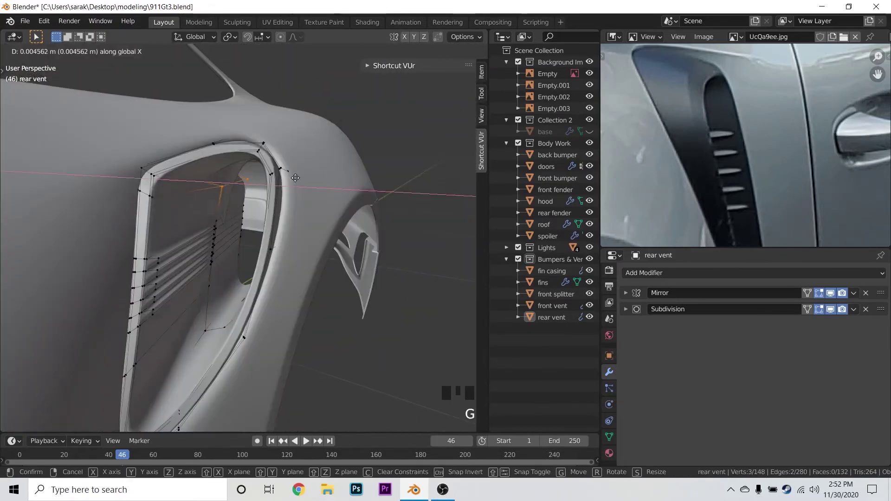
key("z")
left_click(293, 178)
key("shift+z")
key("z")
key("ctrl+s")
- Shift the selected duct vertices along the Y axis and along the X axis to fit the duct inside the fender
mouse_move(211, 185)
middle_mouse_down()
mouse_move(190, 191)
mouse_move(250, 174)
mouse_move(344, 120)
middle_mouse_up()
key("g")
key("y")
left_click(279, 153)
key("g")
key("x")
left_click(246, 129)
scroll(245, 129, "down", 4)
scroll(261, 230, "up", 8)
- Return to Object Mode, check the rear vent against the car body and save the file
key("Tab")
middle_click_drag(383, 235, 283, 227)
scroll(283, 227, "up", 4)
left_click(283, 227)
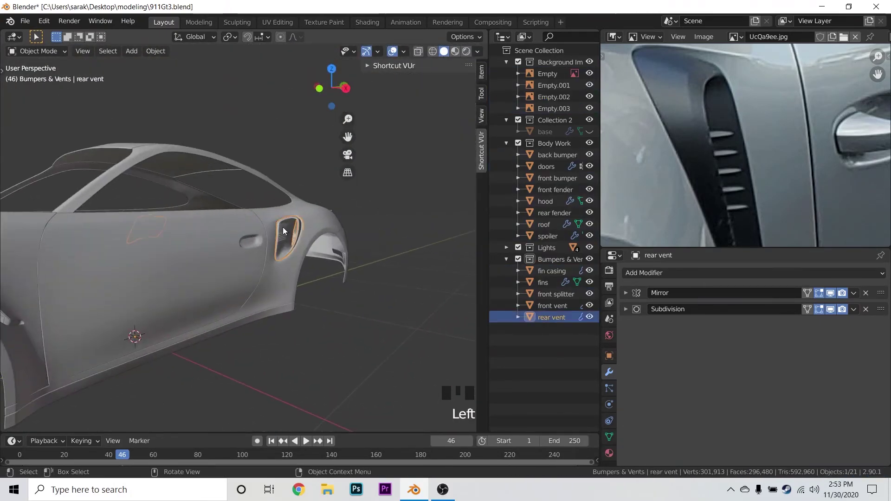
scroll(283, 227, "up", 5)
scroll(315, 239, "down", 4)
key("ctrl+s")
- Assign the existing rubber material to the rear vent
left_click(279, 232)
left_click(609, 454)
left_click_drag(630, 322, 659, 418)
scroll(325, 256, "down", 3)
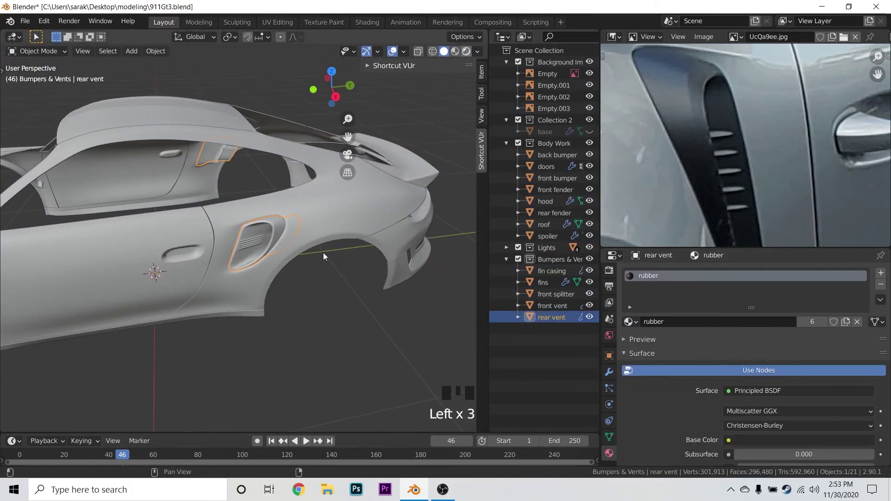
- Switch the viewport to rendered shading, inspect the finished vent on the car body and save the file
left_click(466, 51)
key("ctrl+s")
middle_click_drag(293, 208, 346, 215)
scroll(202, 276, "up", 5)
scroll(317, 261, "down", 5)
key("ctrl+s")
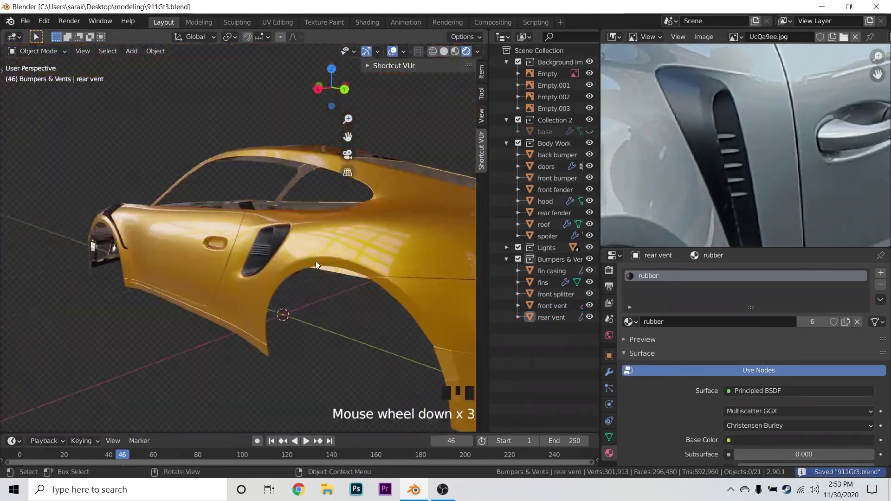